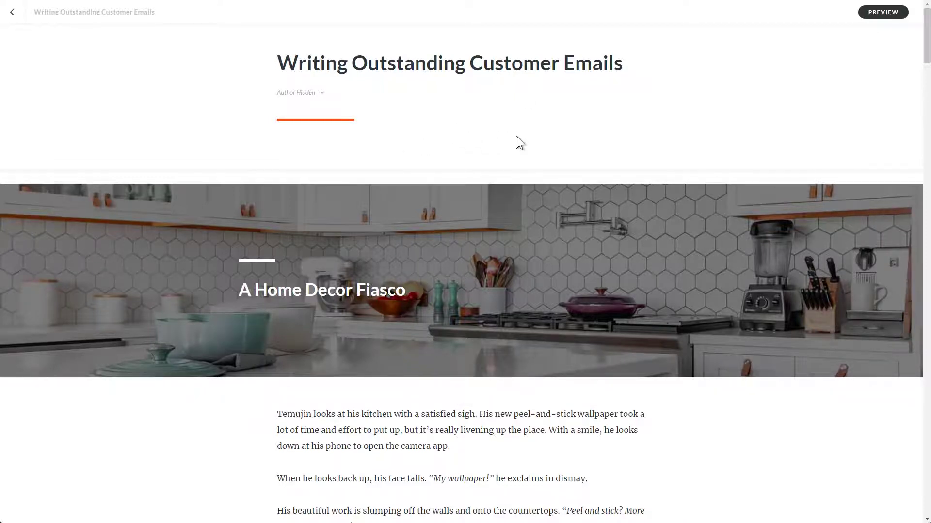
Scroll through the lesson to review the Welcome image-and-text block and its 'Let's get going!' prompt.
scroll(539, 114, "down", 5)
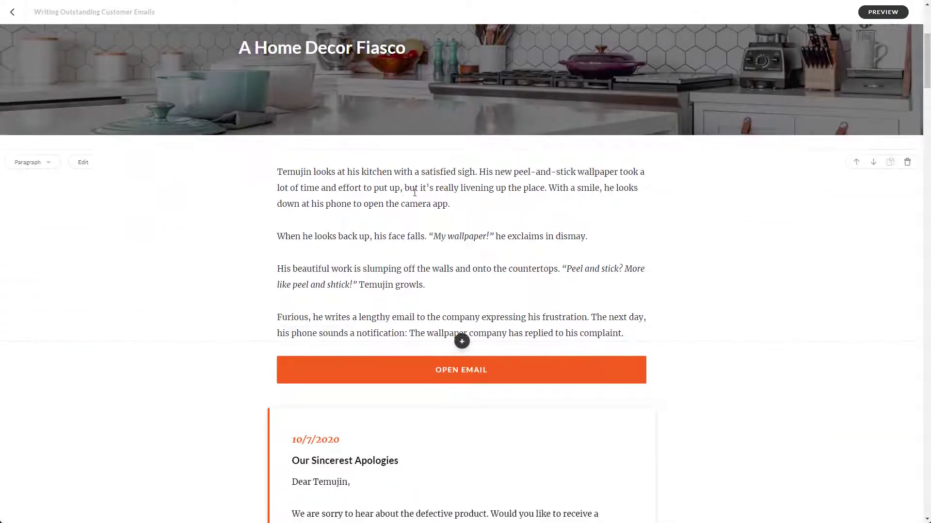
scroll(513, 255, "down", 6)
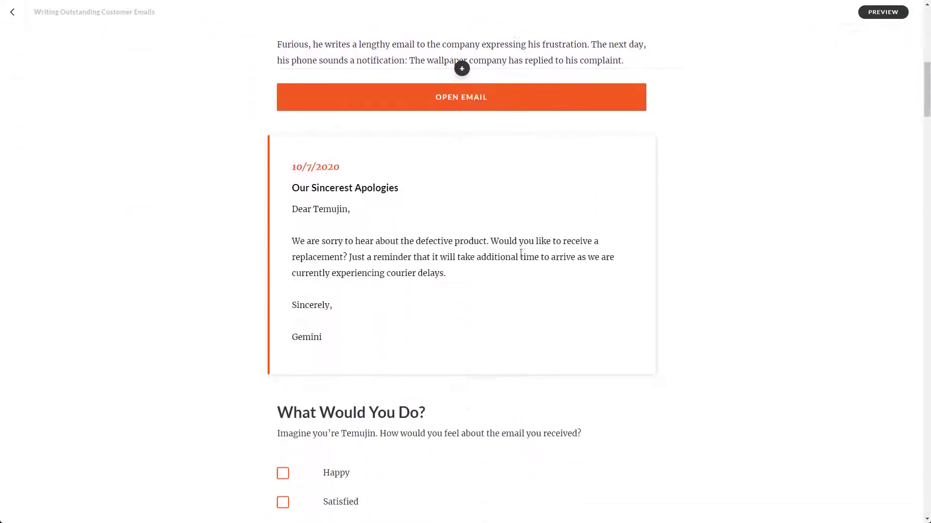
scroll(605, 262, "down", 11)
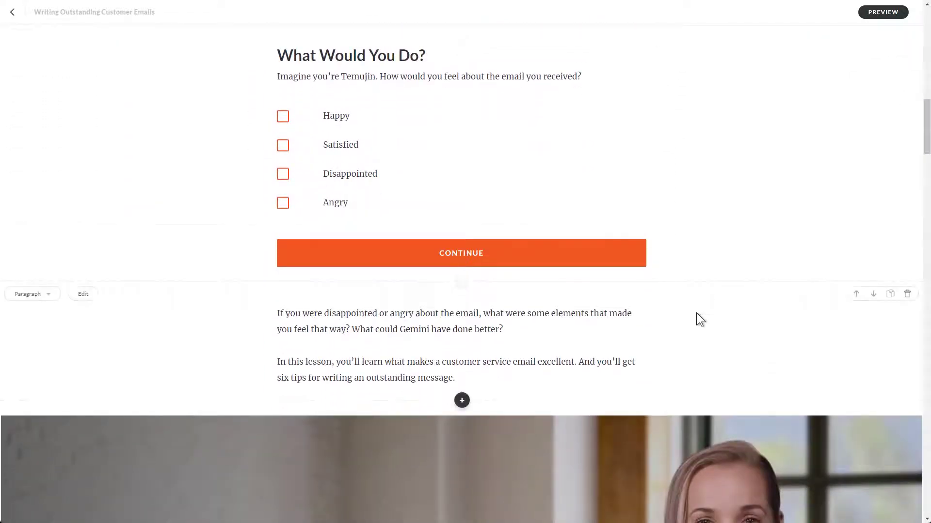
scroll(696, 320, "down", 6)
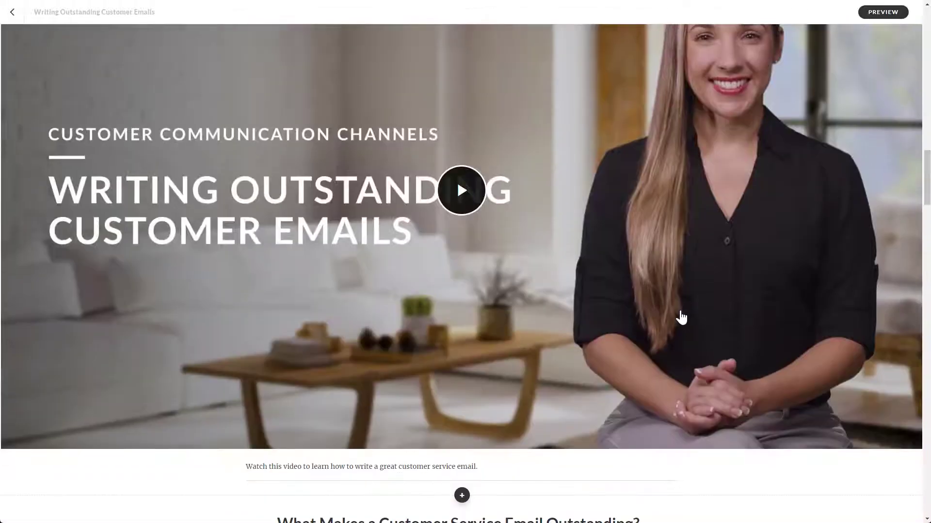
scroll(681, 318, "up", 20)
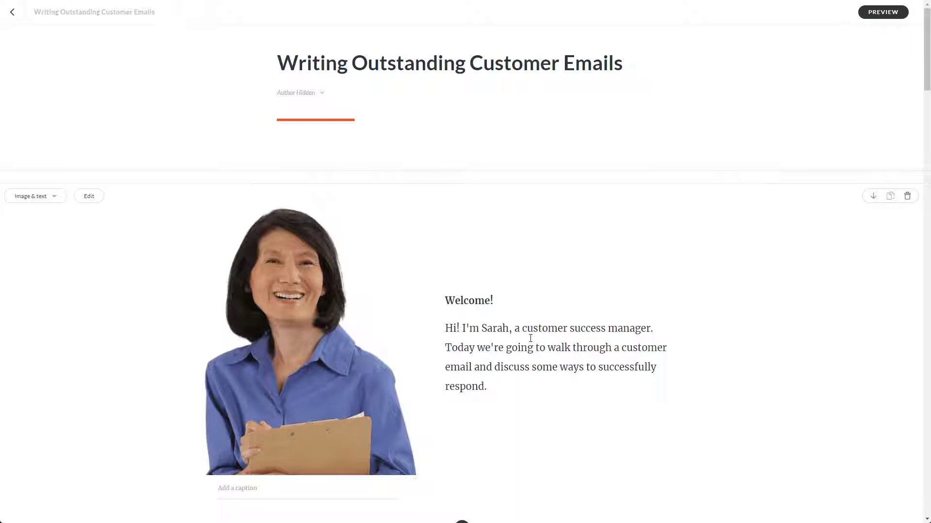
scroll(478, 252, "down", 1)
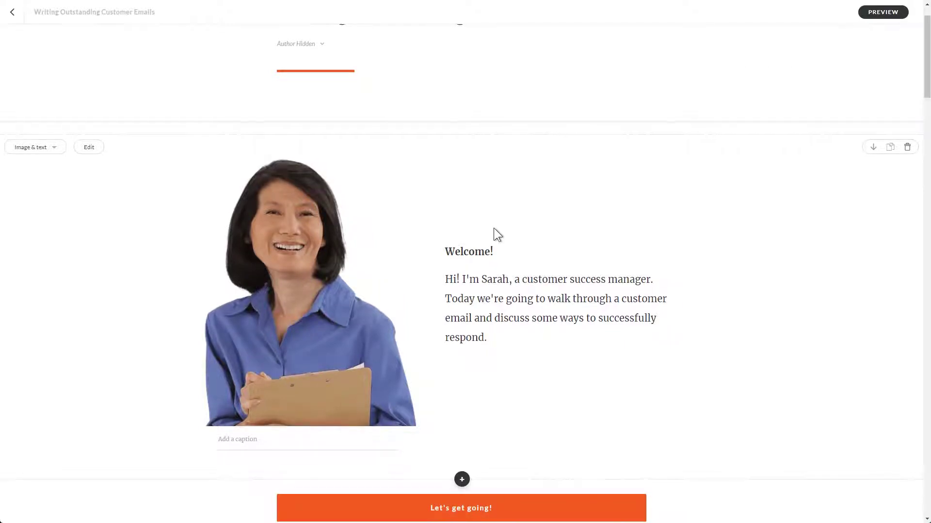
scroll(494, 235, "down", 8)
scroll(492, 237, "down", 3)
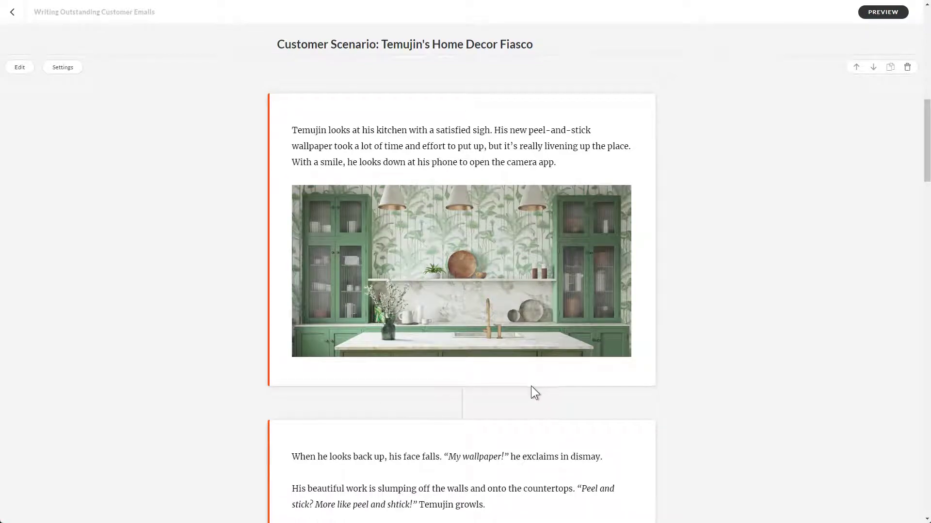
scroll(531, 386, "down", 10)
scroll(537, 288, "down", 12)
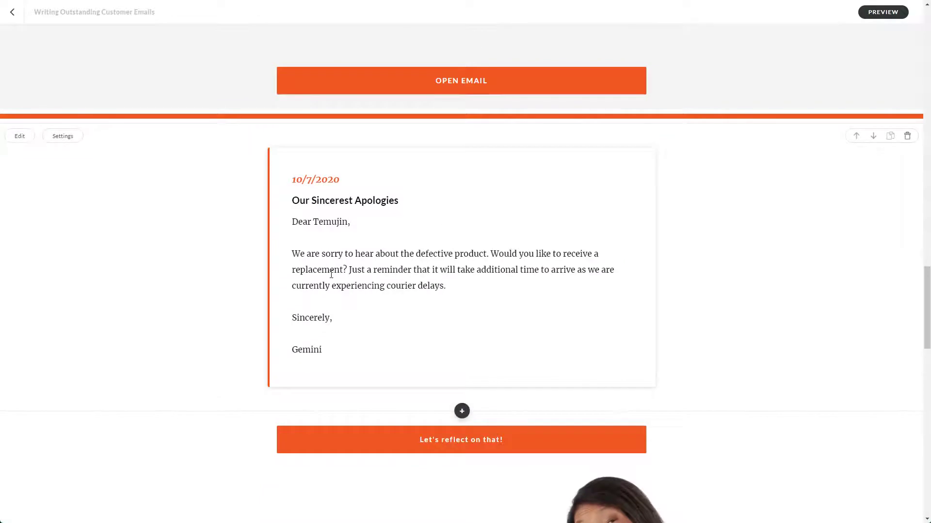
scroll(326, 268, "down", 6)
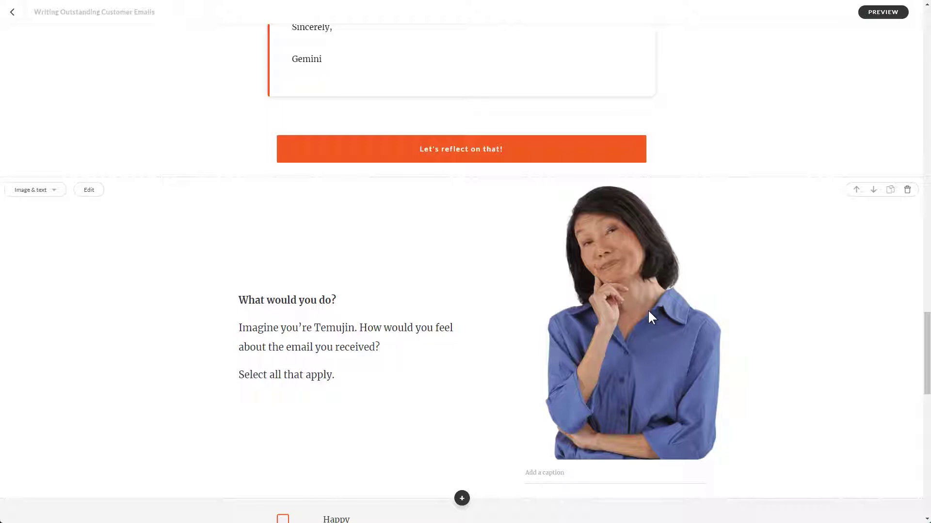
scroll(573, 256, "down", 9)
scroll(507, 220, "down", 4)
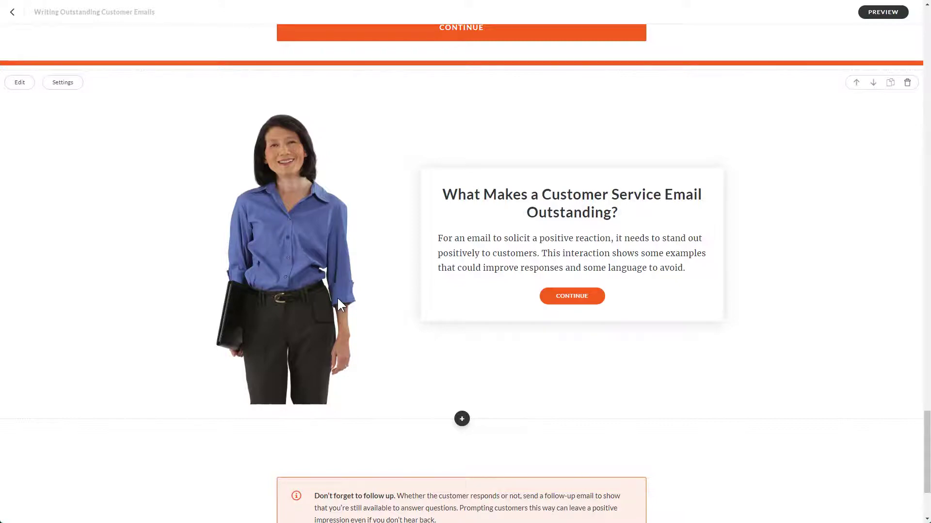
scroll(441, 132, "up", 20)
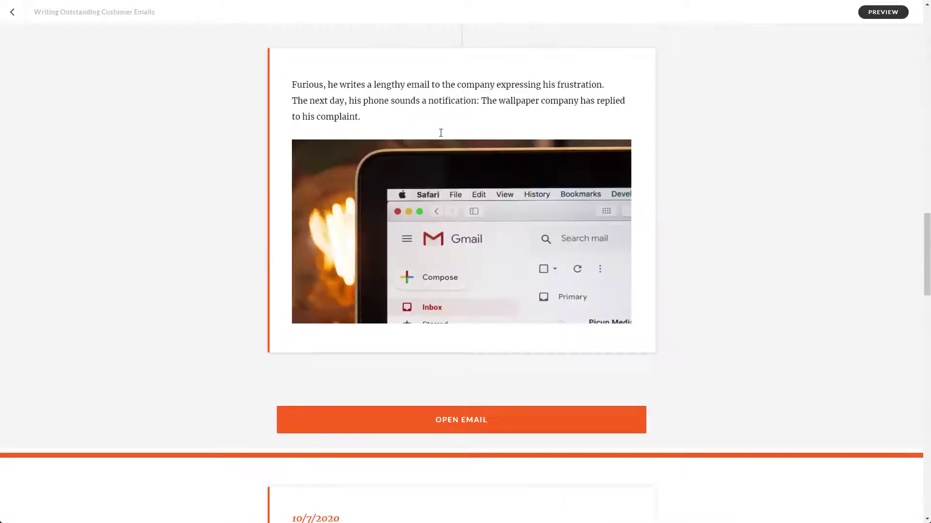
scroll(439, 136, "up", 15)
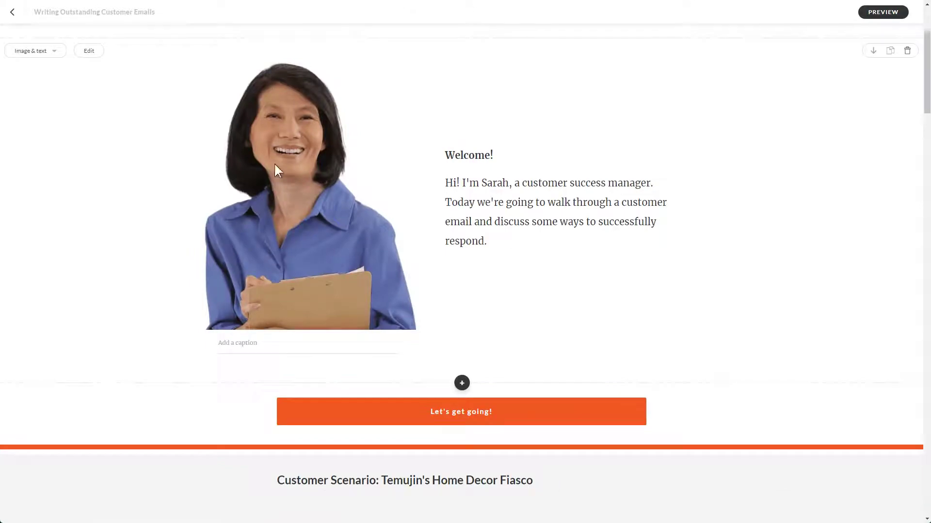
Scroll down to the scenario block and launch the lesson's learner preview.
scroll(440, 198, "down", 14)
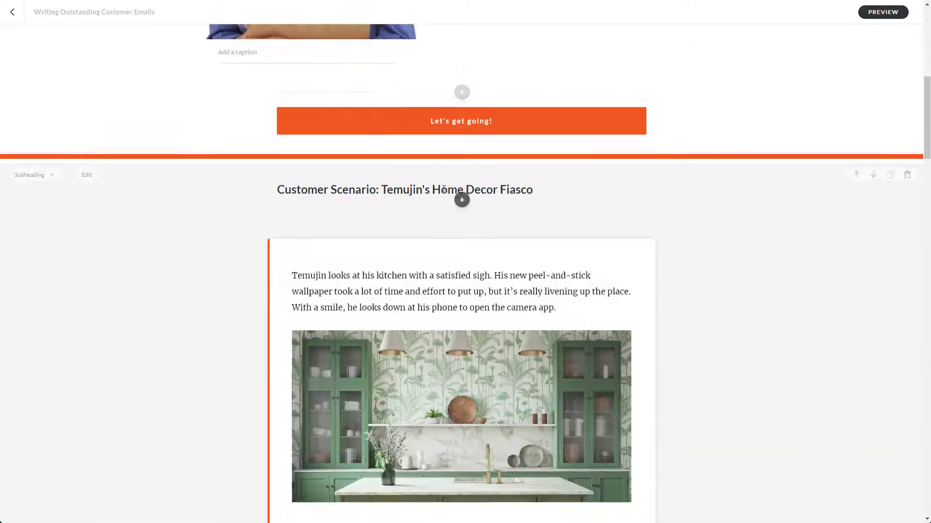
scroll(449, 196, "down", 15)
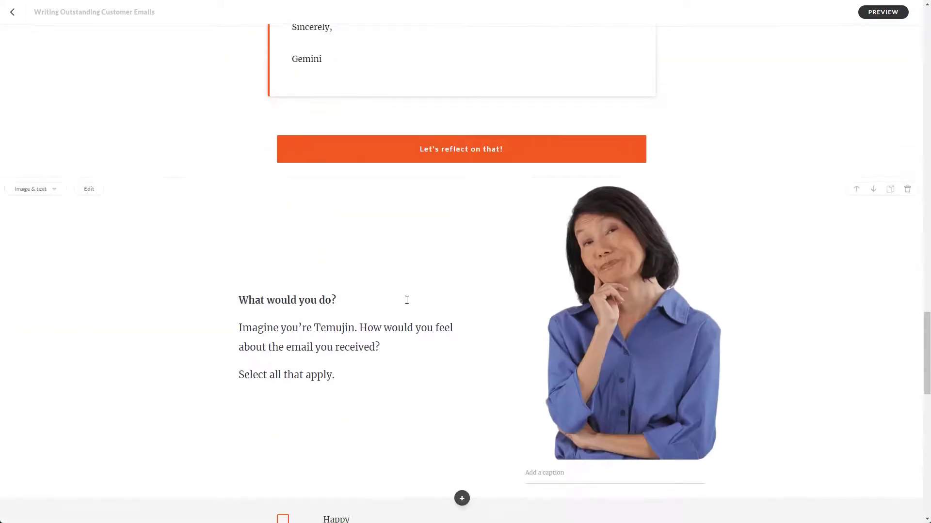
scroll(419, 304, "down", 5)
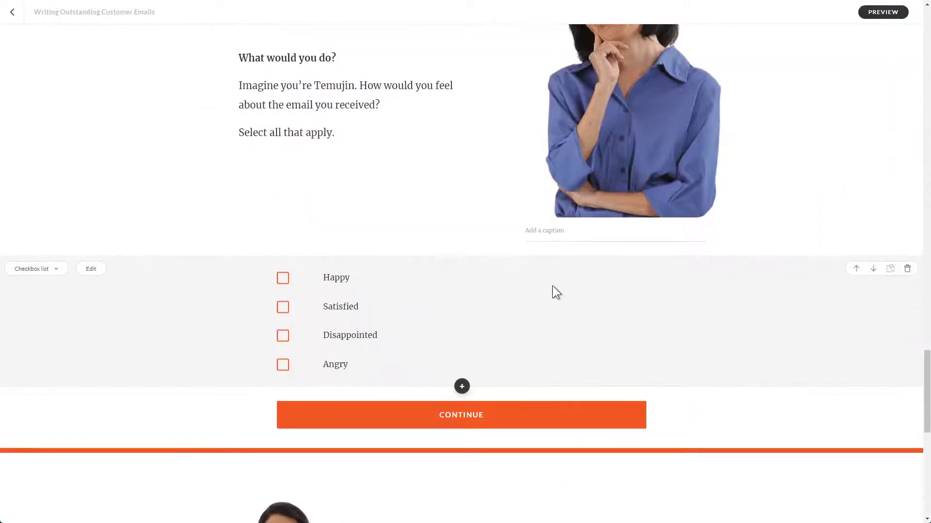
scroll(432, 315, "down", 6)
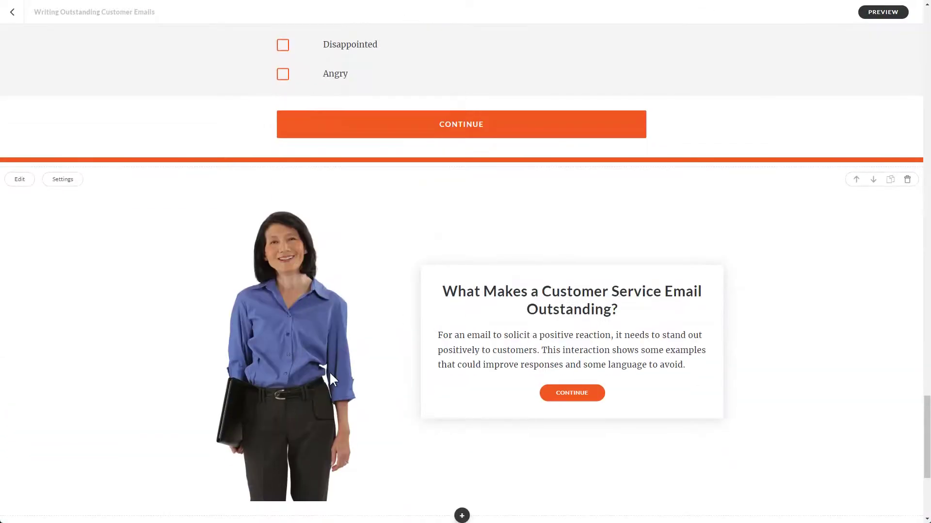
scroll(368, 438, "down", 2)
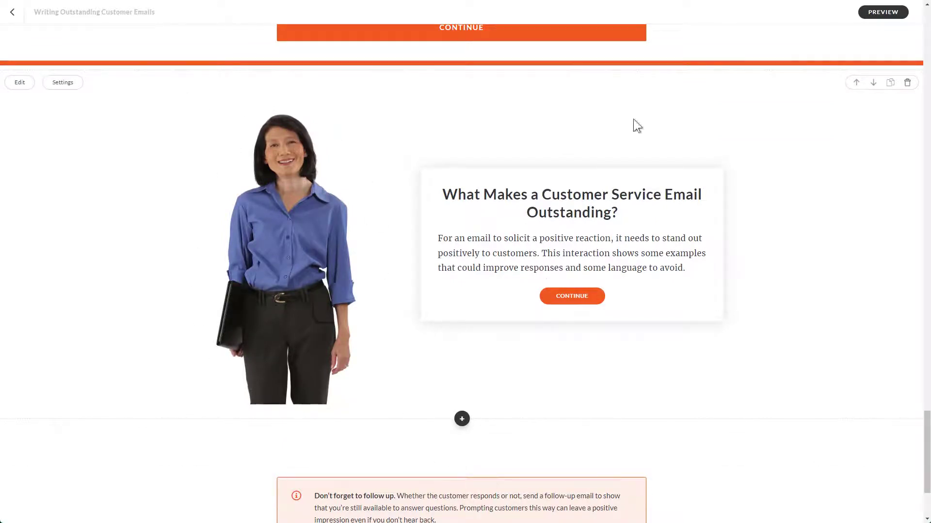
left_click(881, 14)
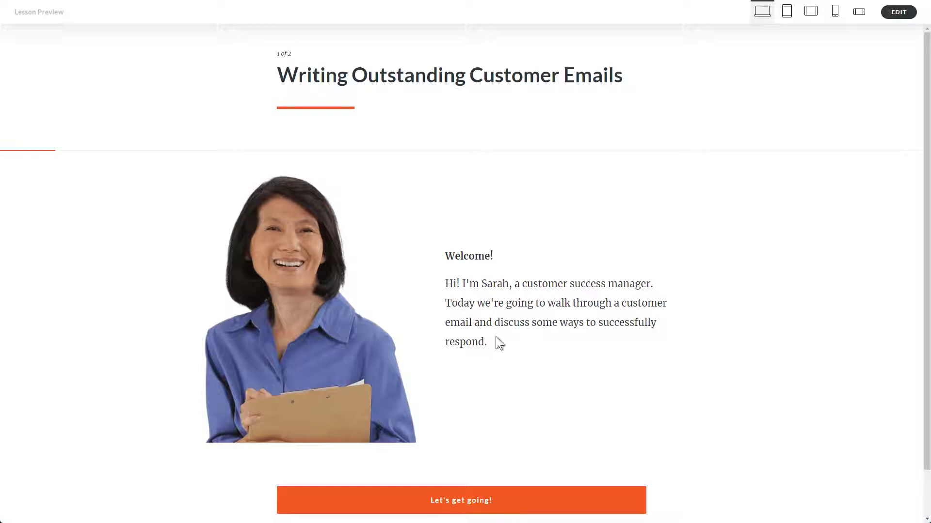
Advance the preview past the welcome, the company's reply email and the reflection question.
left_click(498, 504)
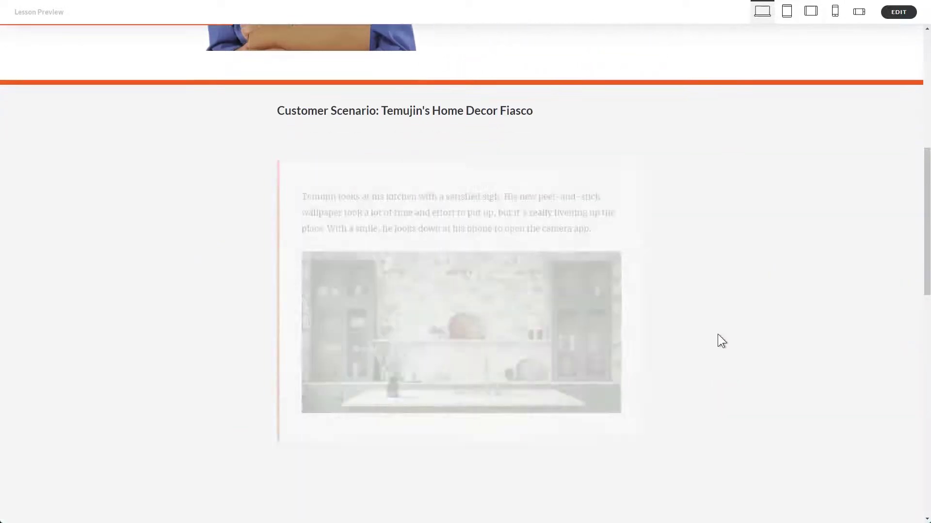
scroll(576, 281, "down", 5)
scroll(577, 274, "down", 9)
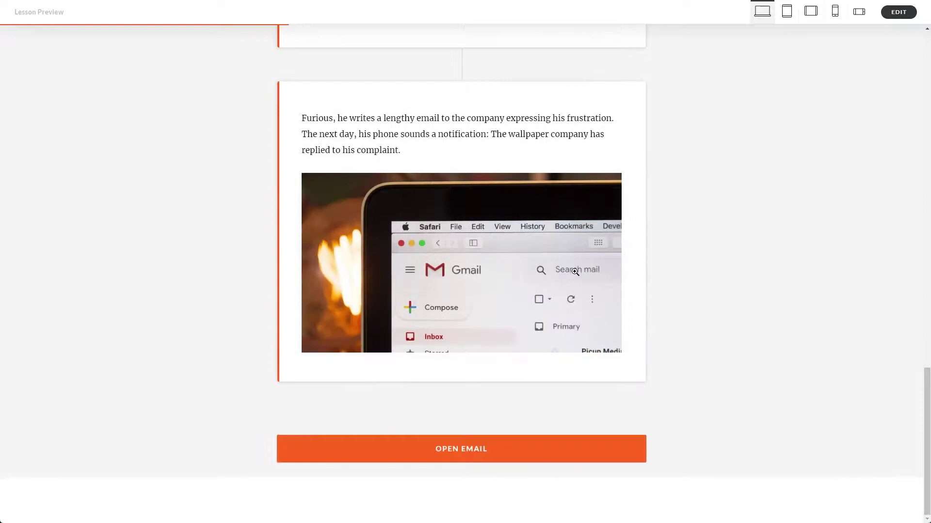
left_click(526, 459)
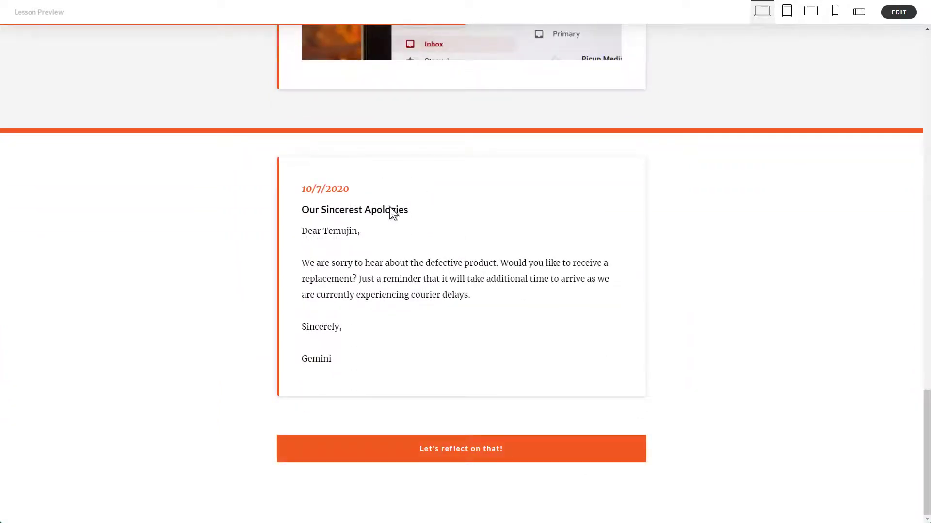
left_click(500, 451)
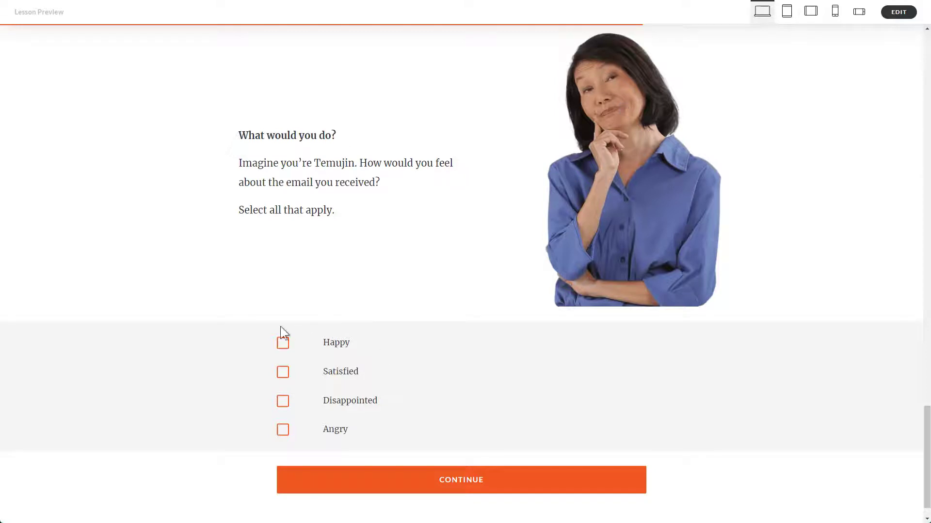
left_click(475, 484)
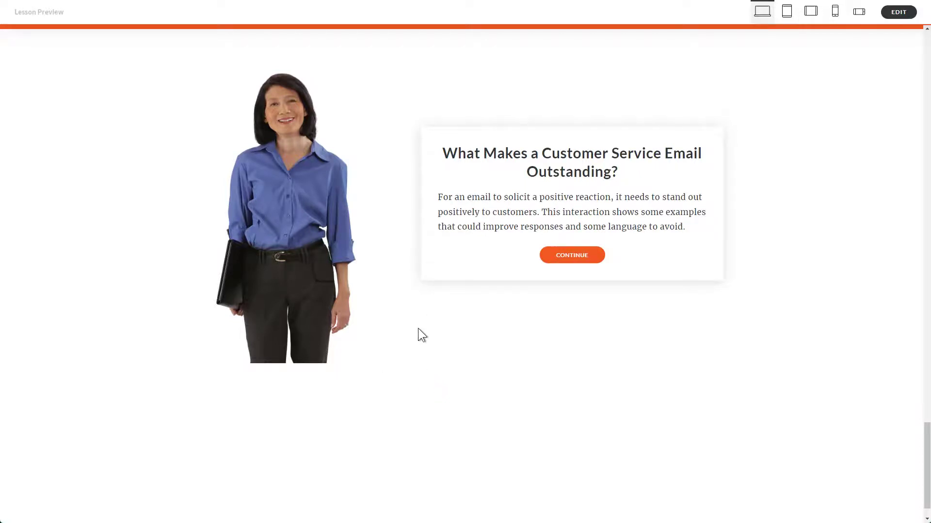
Start the scenario conversation to reach the 'Outstanding customer service is friendly.' prompt, then return to the editor.
scroll(417, 328, "up", 5)
scroll(358, 290, "down", 1)
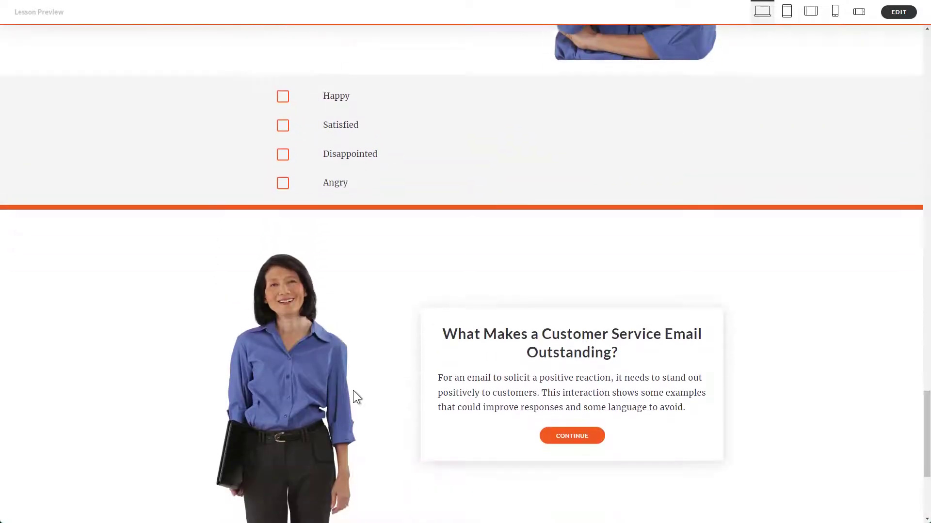
scroll(354, 388, "down", 4)
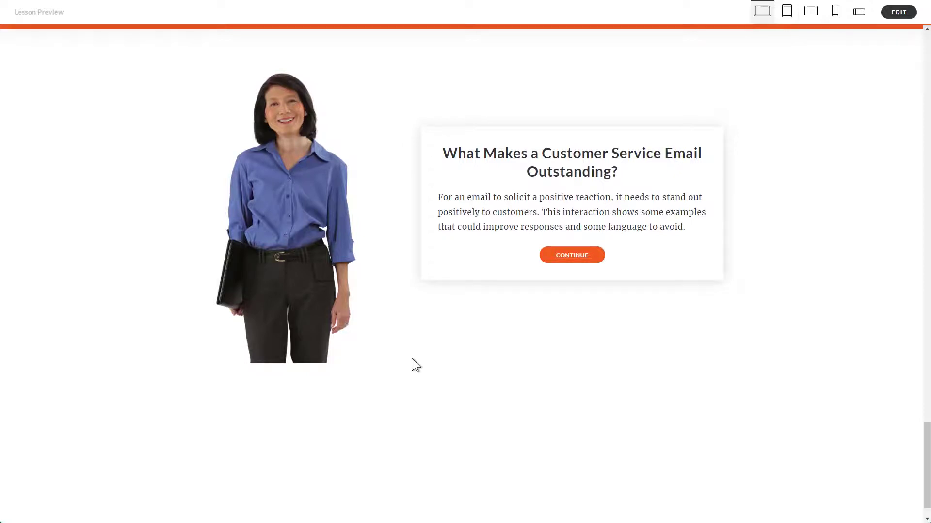
left_click(576, 256)
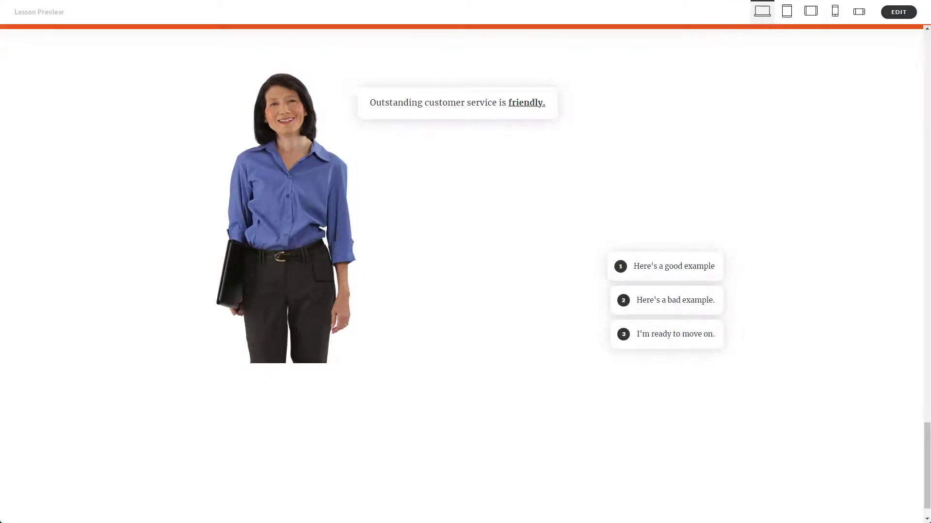
left_click(898, 12)
scroll(594, 215, "down", 15)
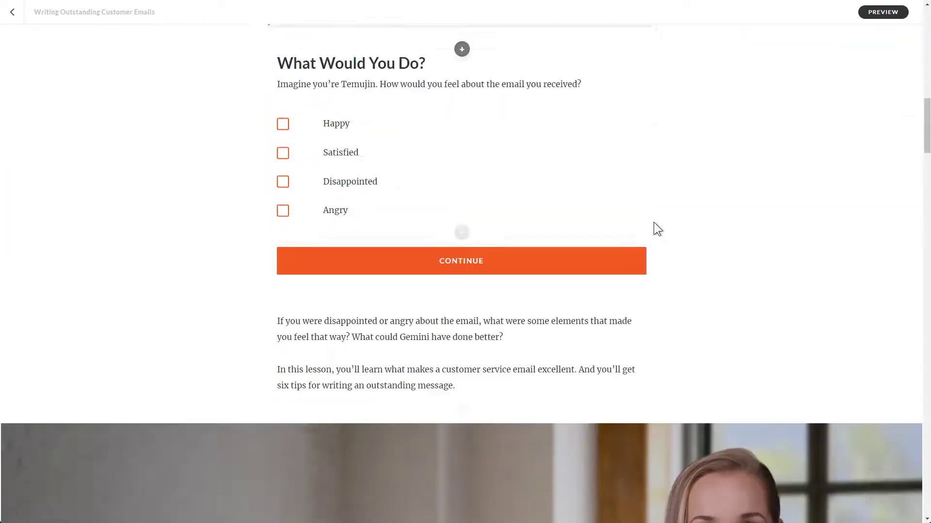
scroll(653, 221, "down", 15)
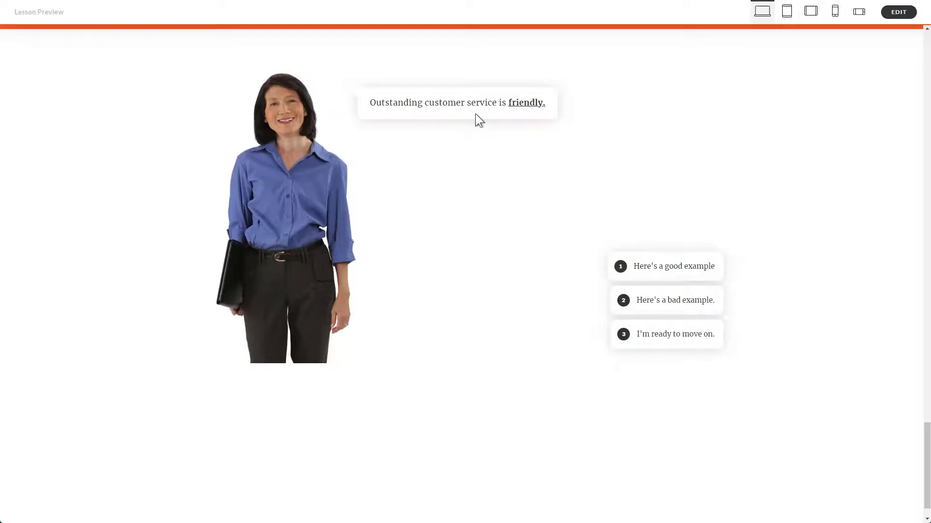
left_click(659, 269)
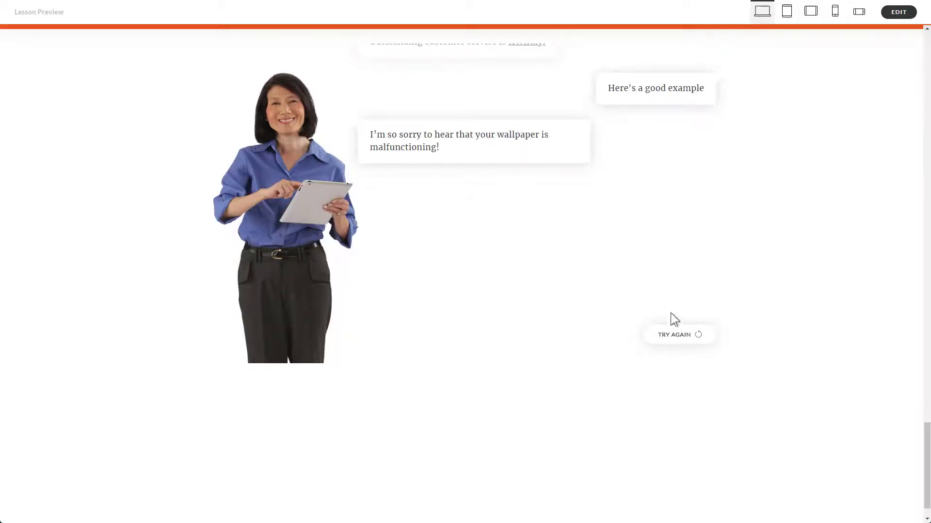
Try the other scenario replies, including the bad example, resetting with TRY AGAIN between them.
left_click(680, 343)
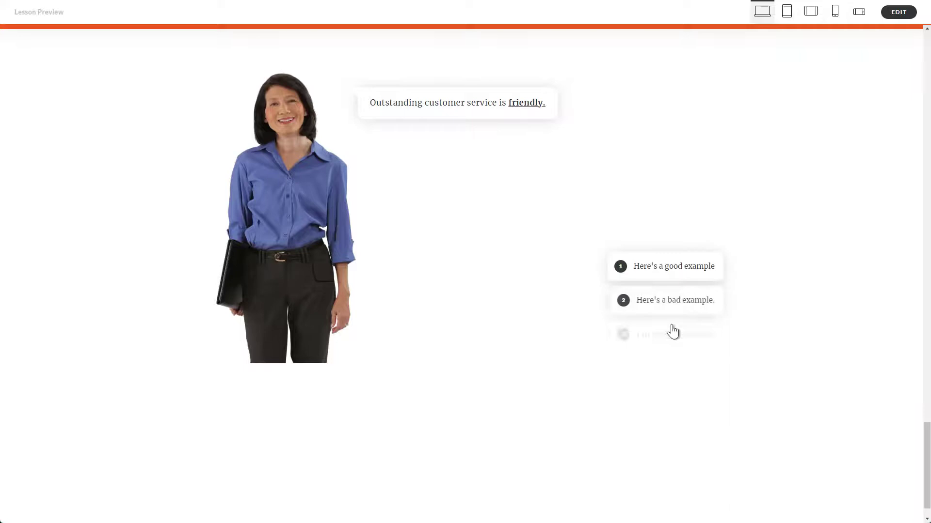
left_click(674, 311)
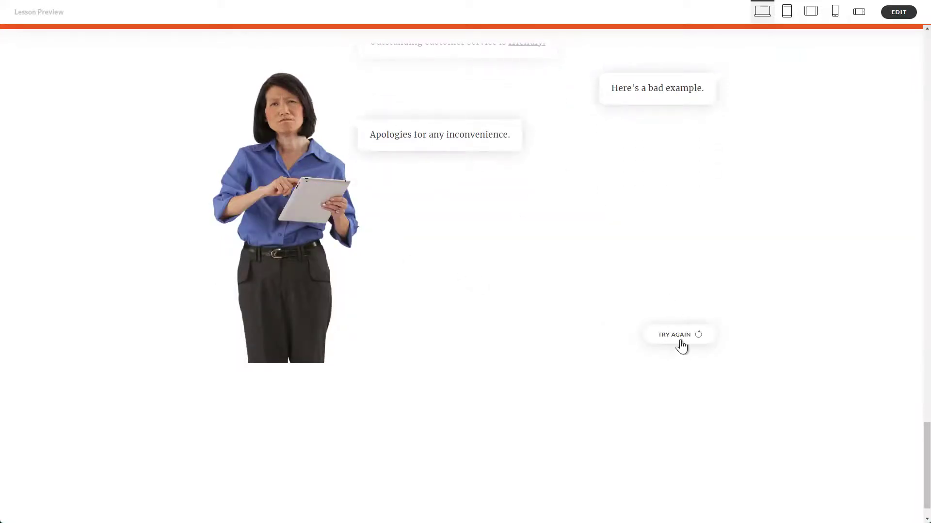
left_click(680, 343)
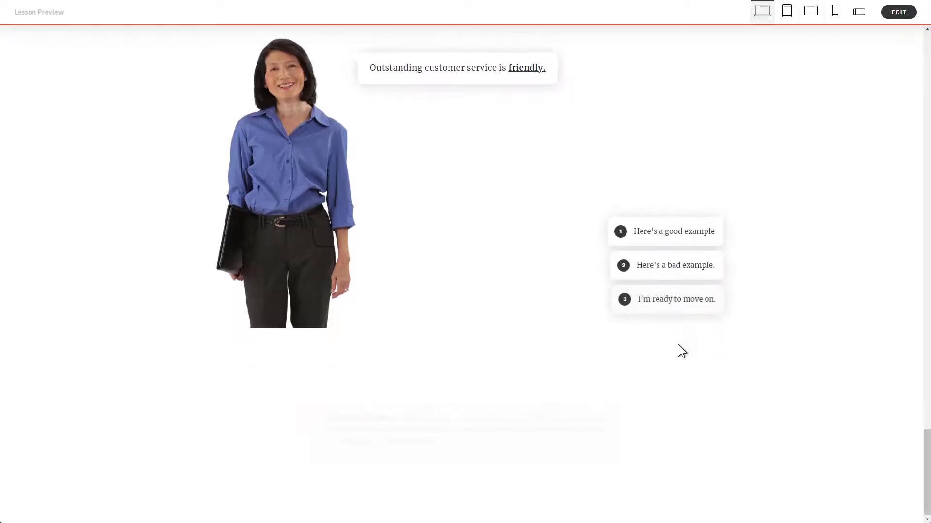
Move on from the 'friendly' prompt and answer the 'thoughtful' prompt with 'I'm ready to move on.'.
left_click(661, 300)
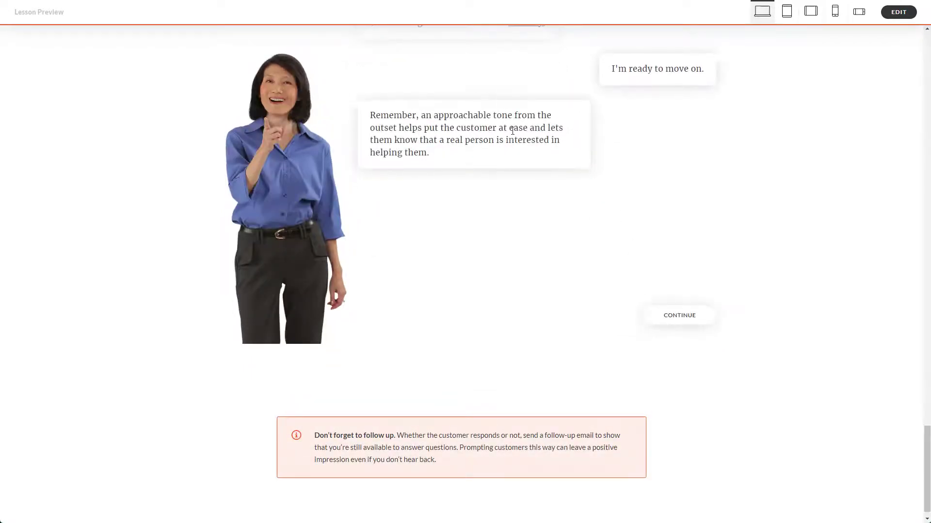
left_click(679, 316)
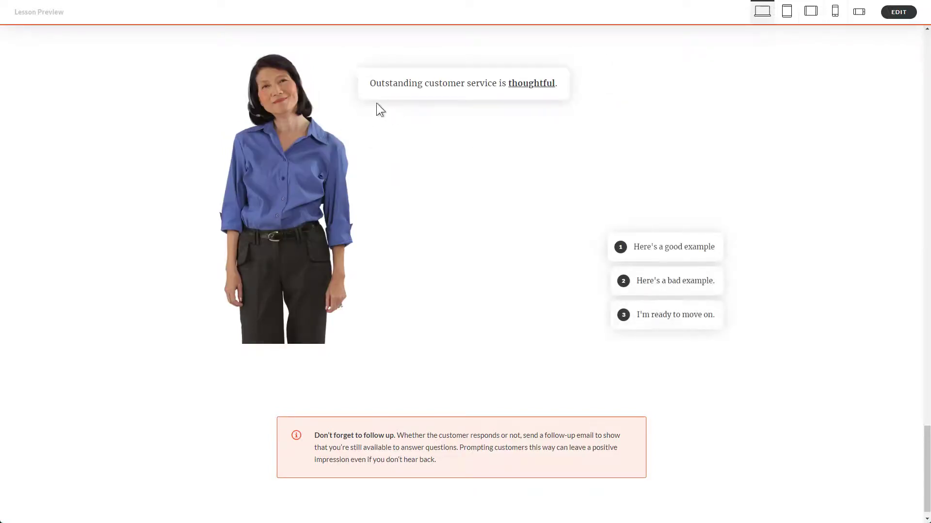
left_click(668, 318)
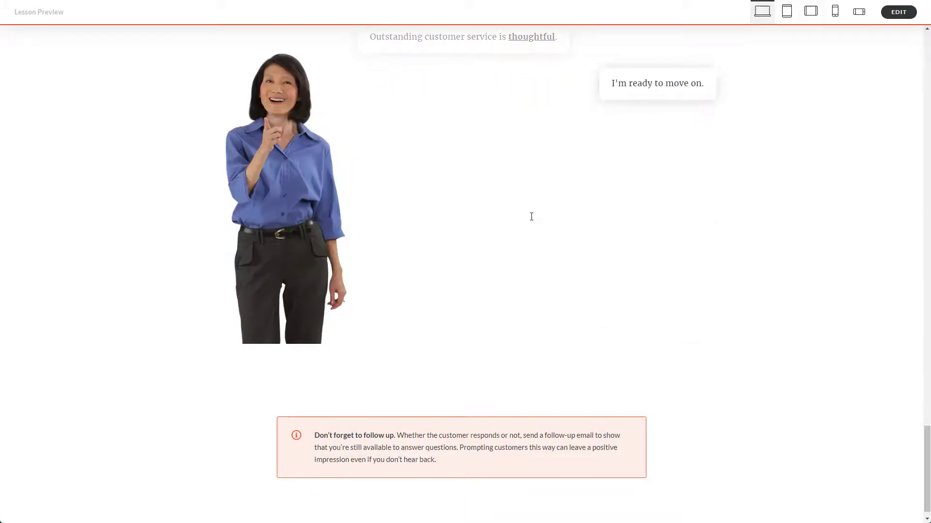